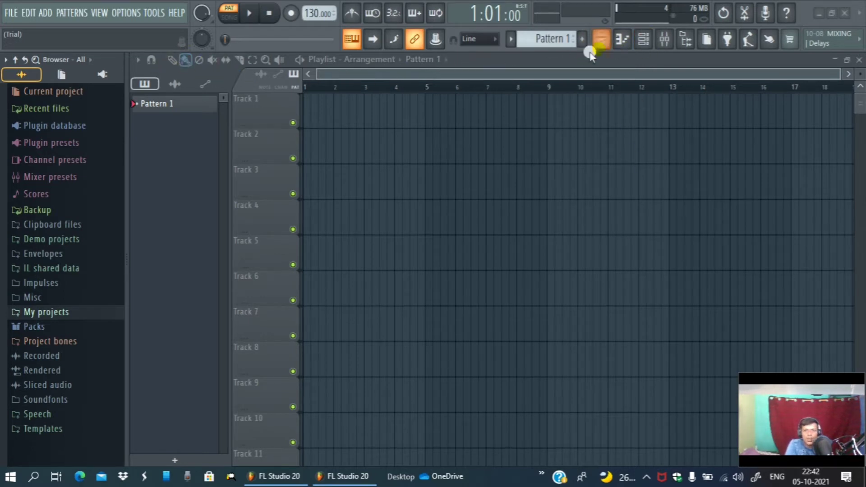
- Show the Channel rack, add an FL Keys instrument channel, and move its plugin window below the rack
{"action": "left_click", "coordinate": [645, 41]}
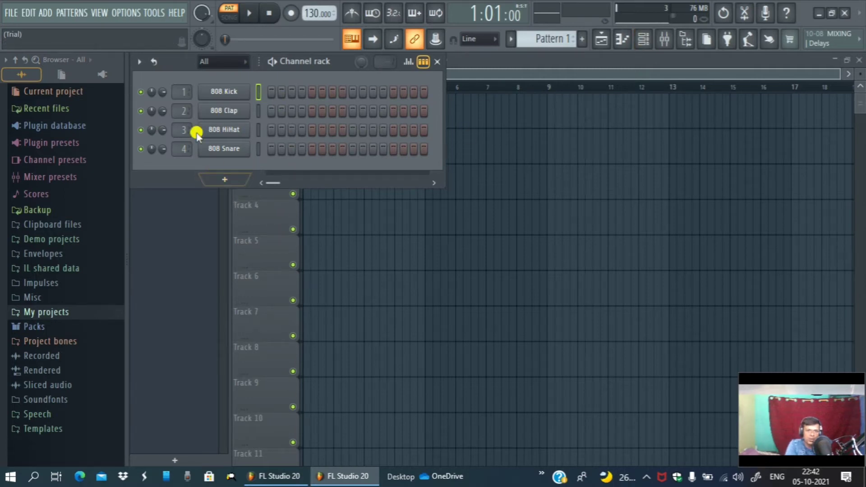
{"action": "left_click_drag", "start_coordinate": [172, 62], "coordinate": [212, 142]}
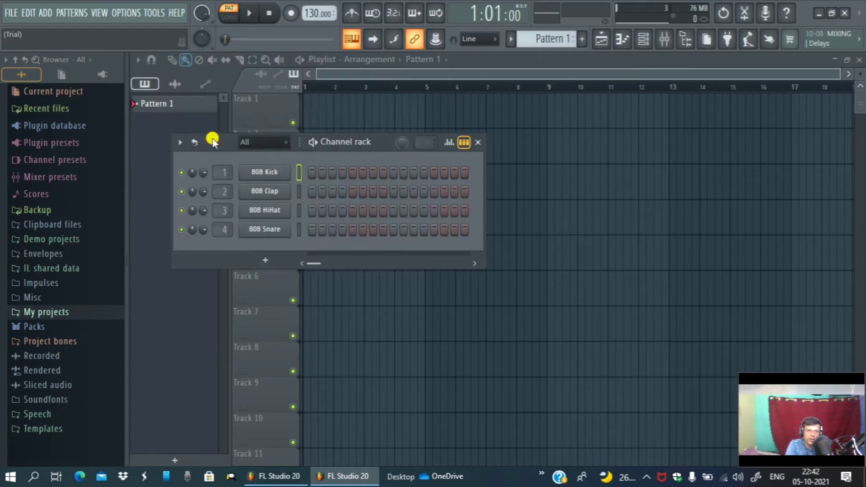
{"action": "left_click", "coordinate": [265, 261]}
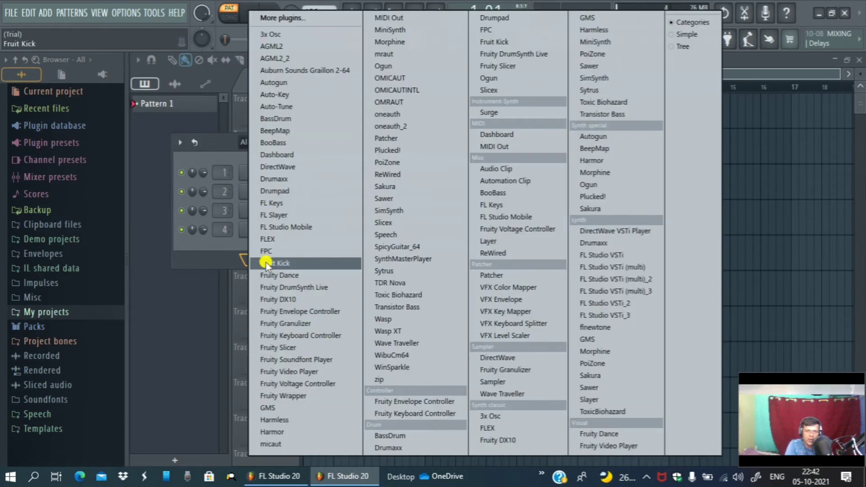
{"action": "left_click", "coordinate": [281, 205]}
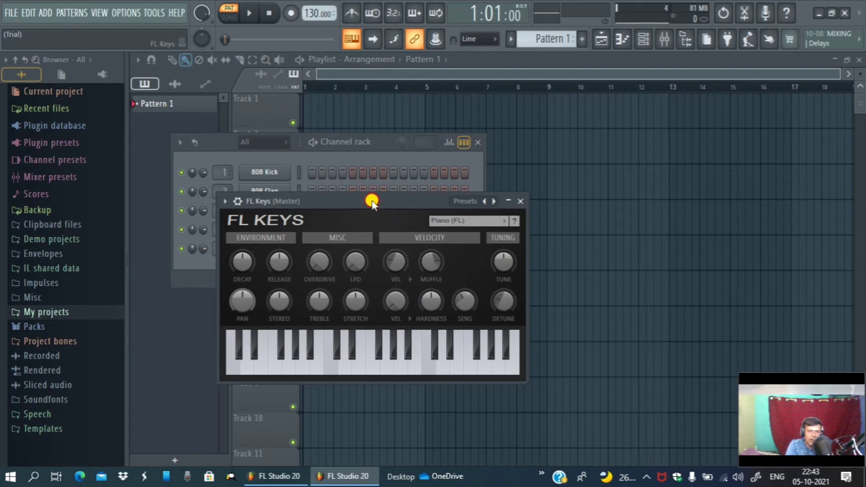
{"action": "left_click_drag", "start_coordinate": [373, 201], "coordinate": [304, 303]}
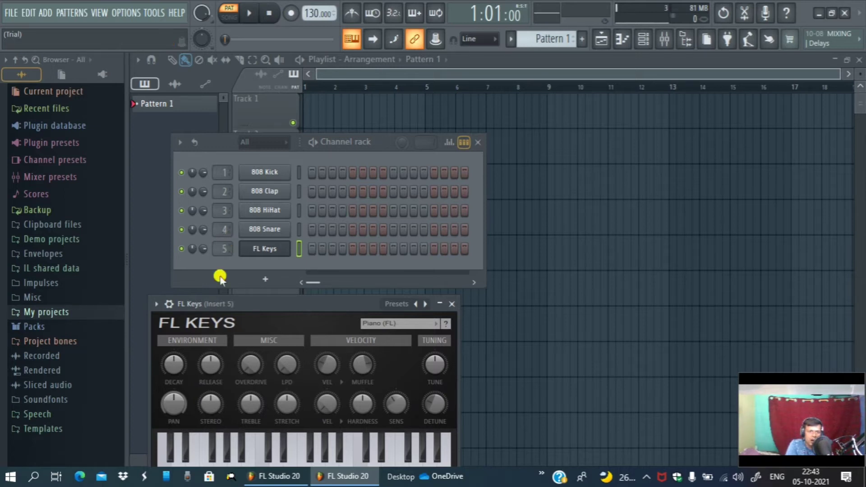
- Open the FL Keys channel's piano roll at the C5 to C6 octave
{"action": "right_click", "coordinate": [273, 250]}
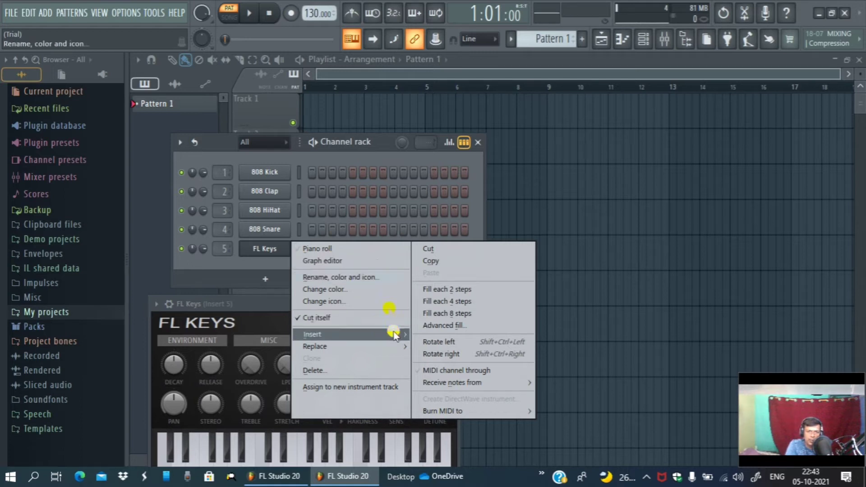
{"action": "left_click", "coordinate": [342, 249]}
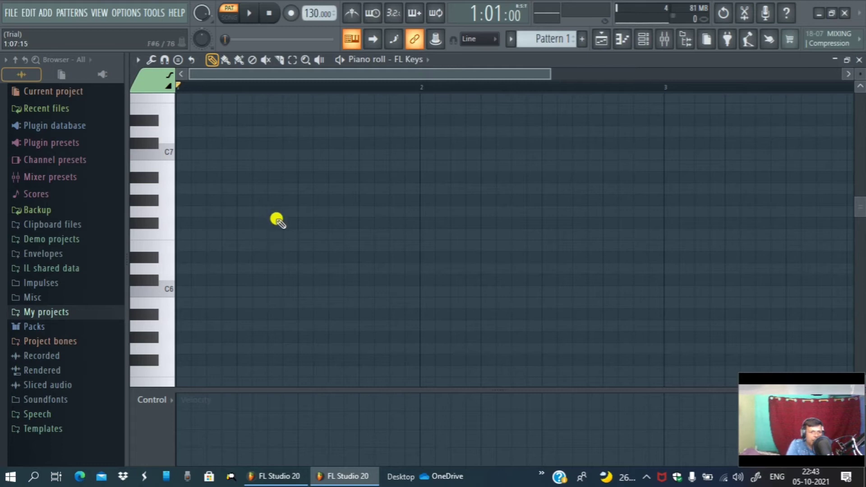
{"action": "scroll", "coordinate": [203, 270], "scroll_direction": "down", "scroll_amount": 10}
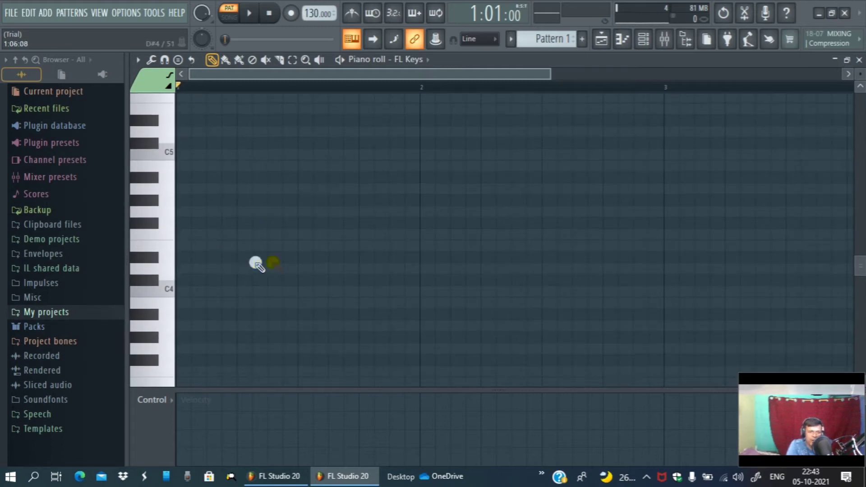
{"action": "scroll", "coordinate": [271, 284], "scroll_direction": "up", "scroll_amount": 10}
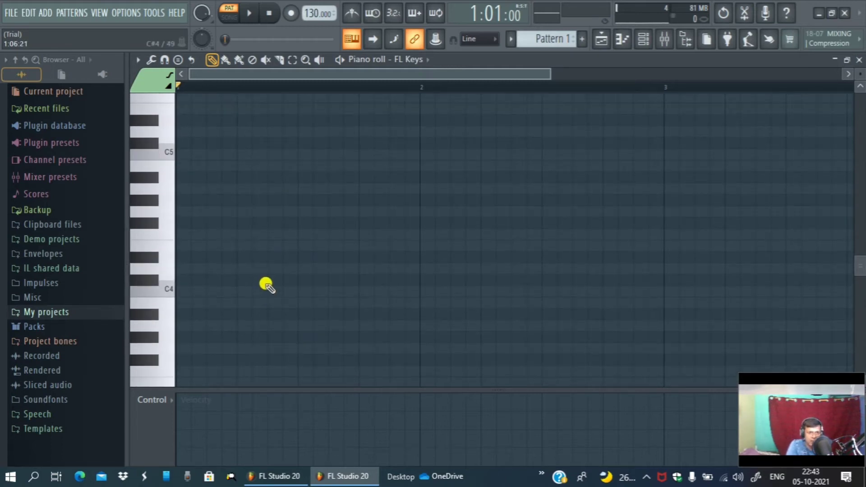
{"action": "scroll", "coordinate": [266, 284], "scroll_direction": "up", "scroll_amount": 1}
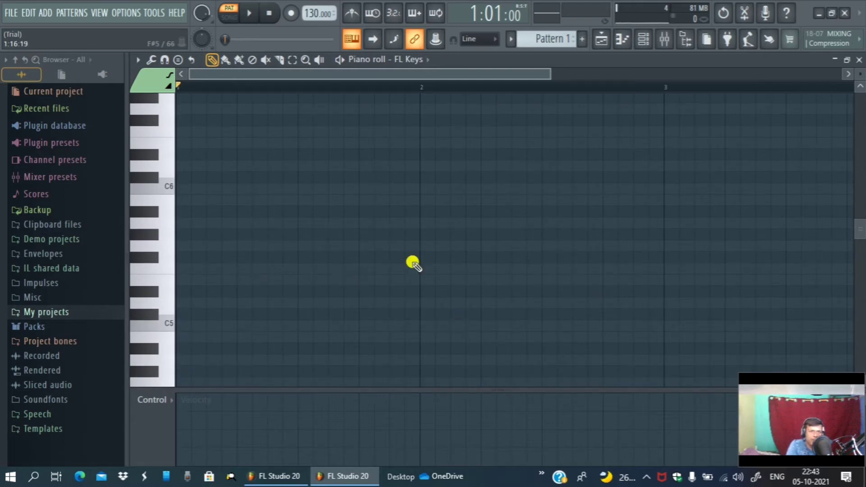
{"action": "scroll", "coordinate": [177, 319], "scroll_direction": "down", "scroll_amount": 2}
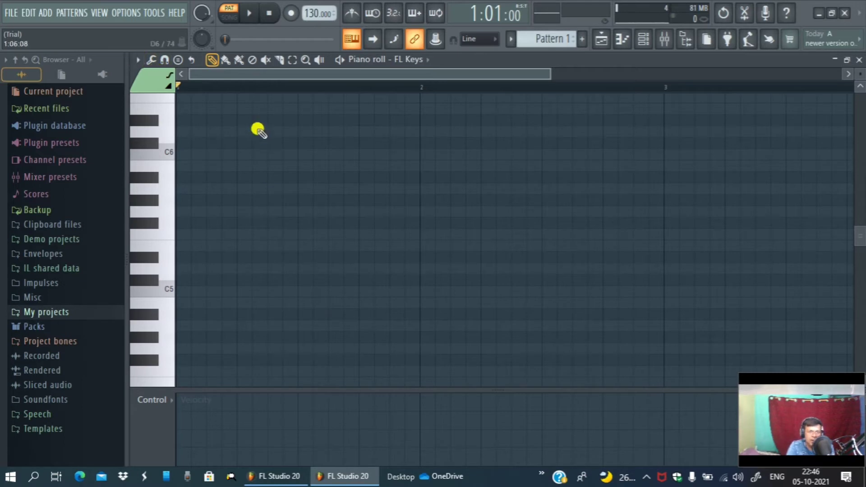
- Choose the Major chord stamp for the piano roll
{"action": "left_click", "coordinate": [137, 60]}
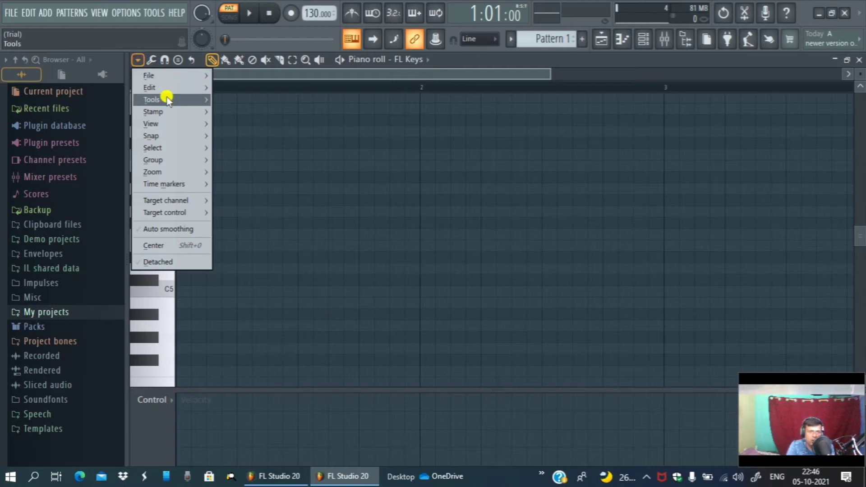
{"action": "mouse_move", "coordinate": [170, 116]}
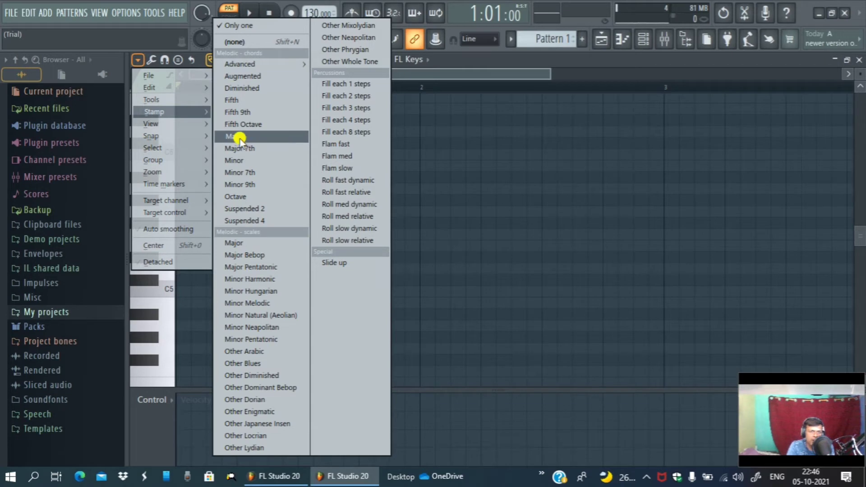
{"action": "left_click", "coordinate": [254, 137]}
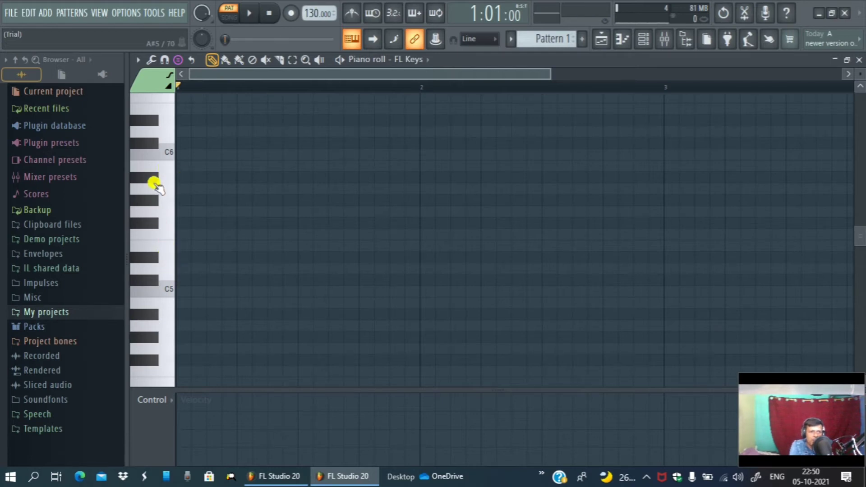
- Set the piano roll's key labels to show all notes
{"action": "left_click", "coordinate": [138, 61]}
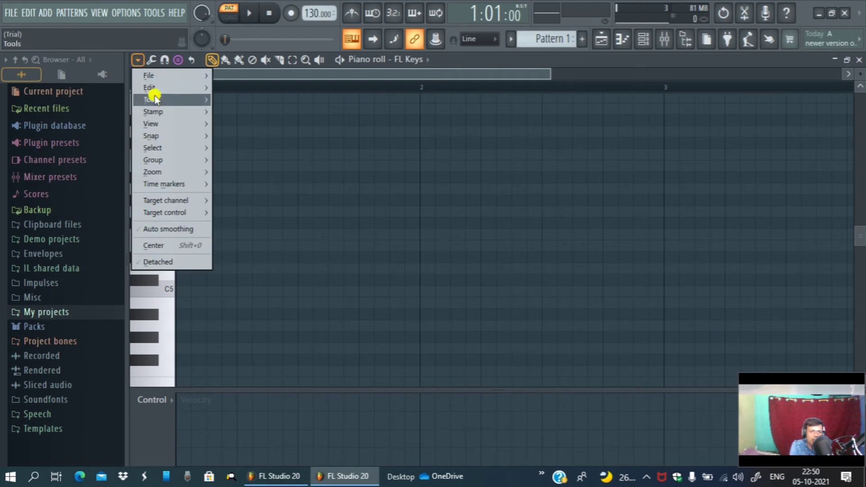
{"action": "mouse_move", "coordinate": [167, 126]}
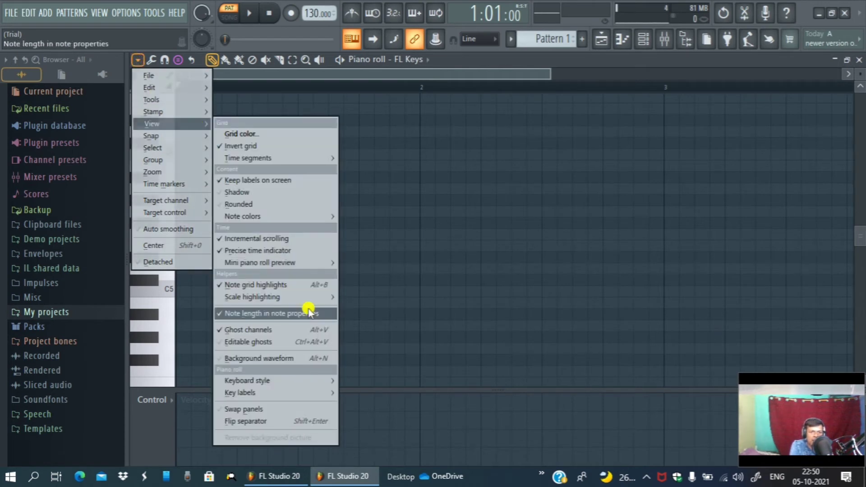
{"action": "mouse_move", "coordinate": [283, 381]}
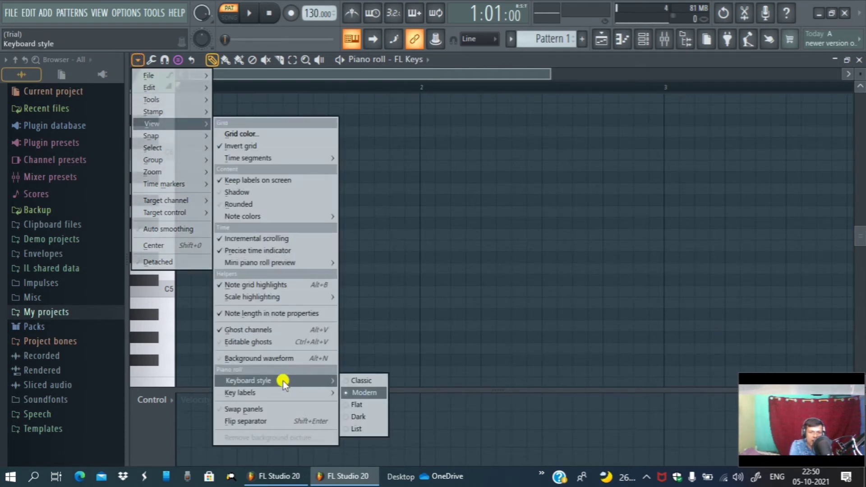
{"action": "mouse_move", "coordinate": [270, 393]}
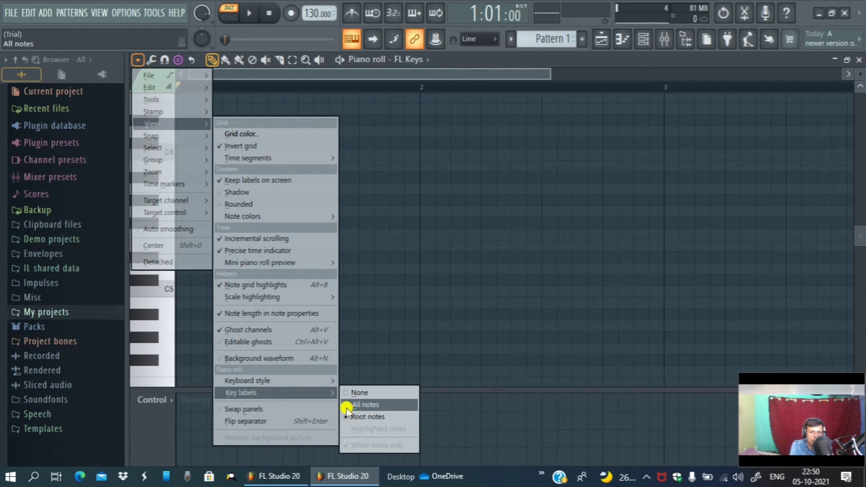
{"action": "left_click", "coordinate": [361, 405]}
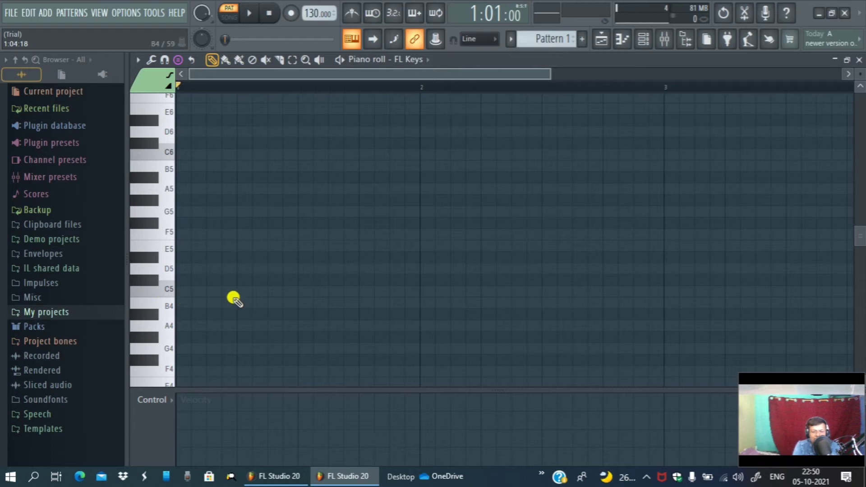
- Stamp a C minor chord (C5, D#5, G5) at the start of bar 1 and stretch it to fill the bar
{"action": "left_click", "coordinate": [177, 291]}
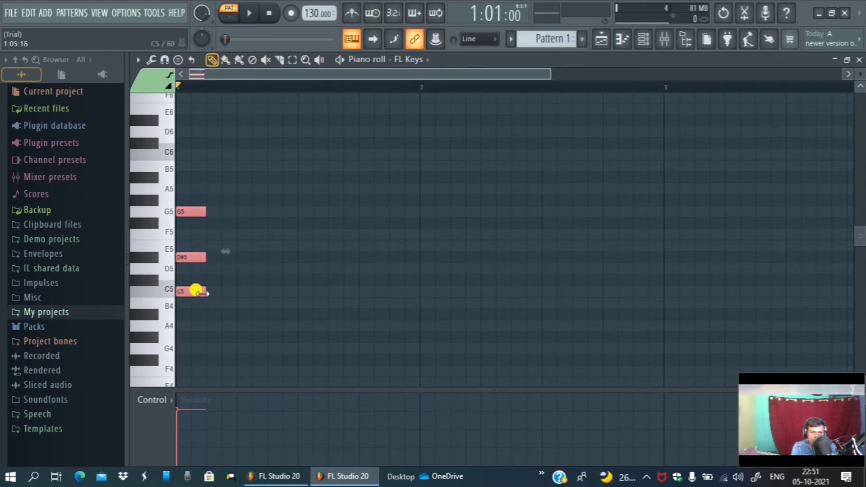
{"action": "left_click_drag", "start_coordinate": [224, 251], "coordinate": [435, 248]}
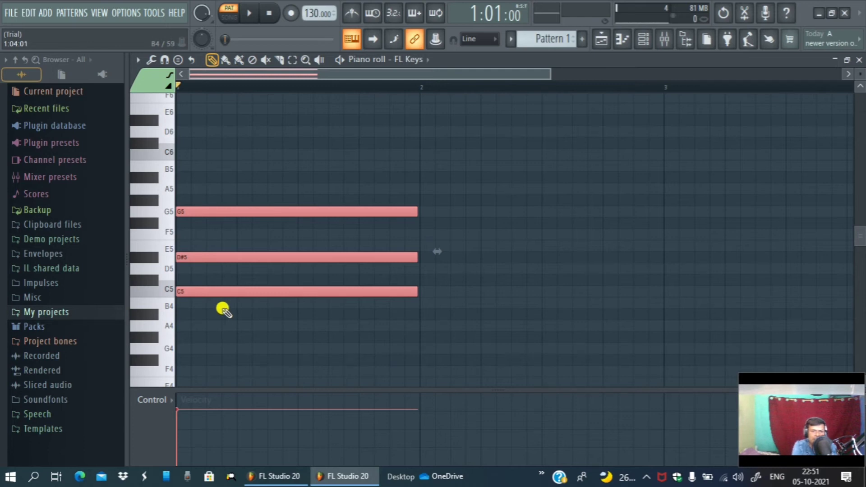
{"action": "left_click", "coordinate": [212, 291]}
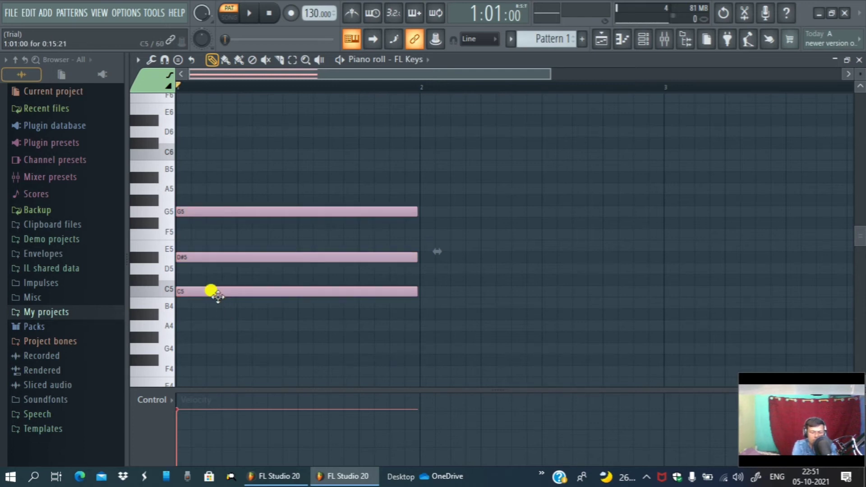
{"action": "key", "text": "ctrl+a"}
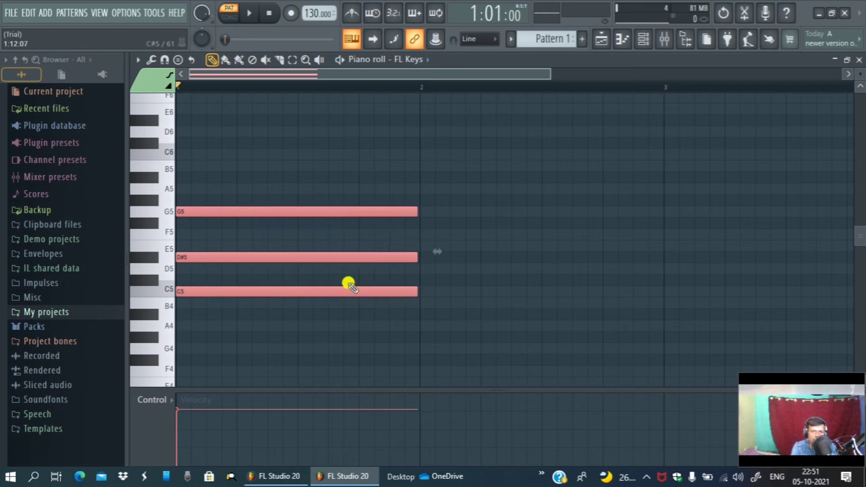
- Add one-bar notes D#5, G5 and A#5 at the start of bar 2
{"action": "left_click", "coordinate": [425, 257]}
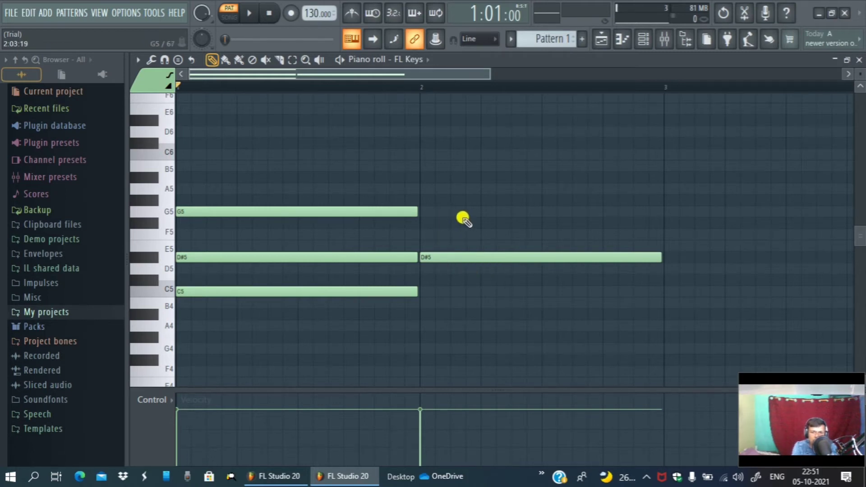
{"action": "left_click", "coordinate": [421, 210]}
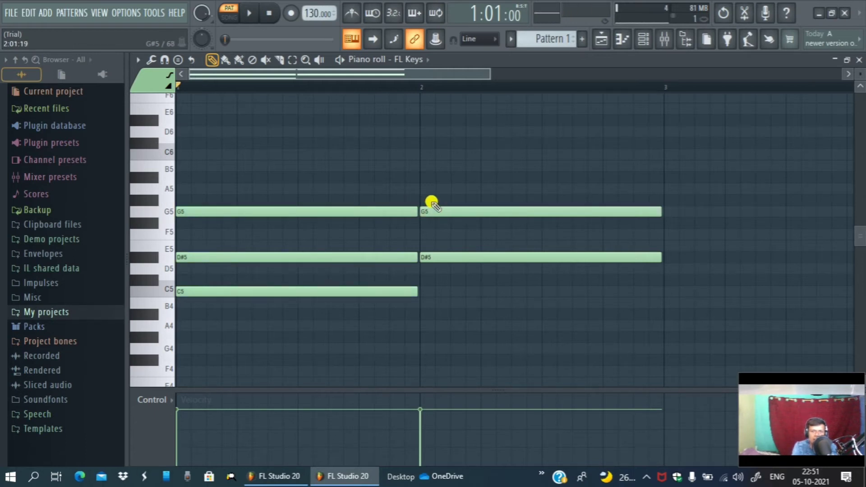
{"action": "left_click", "coordinate": [424, 175]}
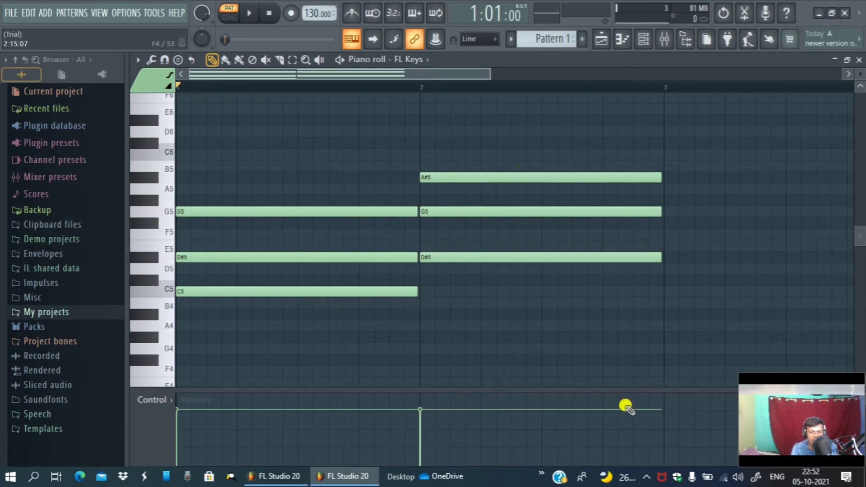
- Delete all the notes of both chords in bars 1 and 2
{"action": "right_click", "coordinate": [507, 258]}
{"action": "right_click", "coordinate": [501, 212]}
{"action": "right_click", "coordinate": [496, 177]}
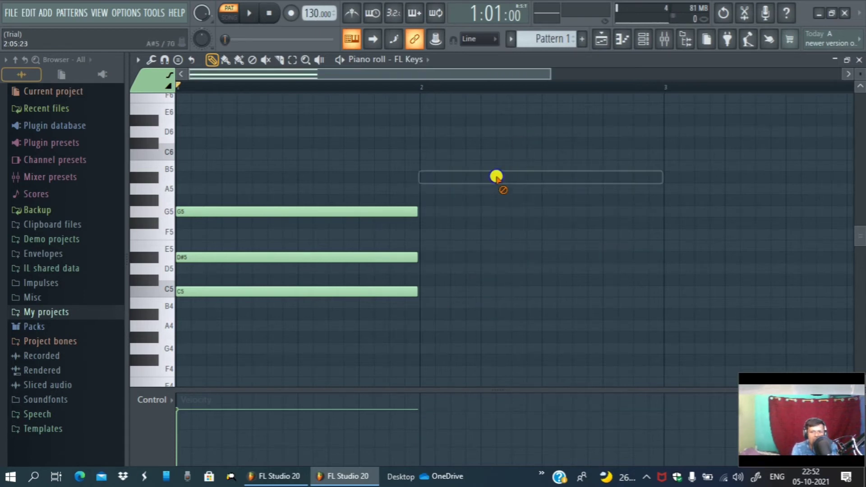
{"action": "right_click", "coordinate": [412, 211]}
{"action": "right_click", "coordinate": [402, 257]}
{"action": "right_click", "coordinate": [397, 292]}
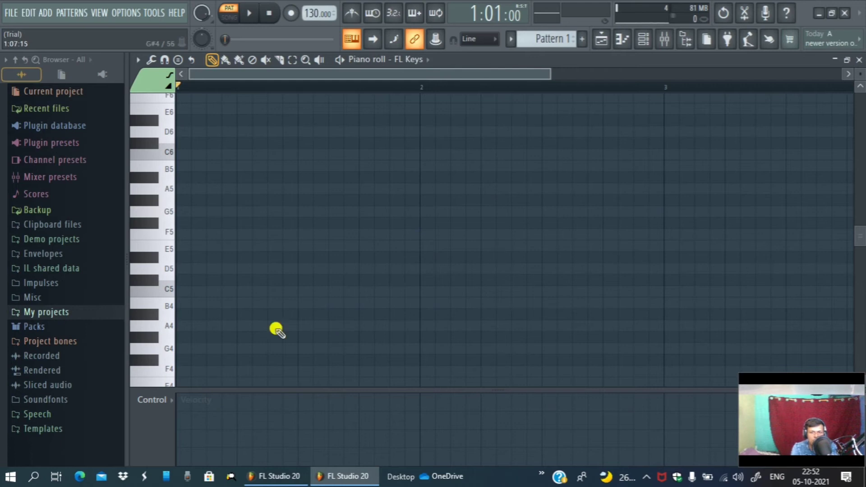
- Stamp a one-bar C major chord (C5, E5, G5) at the start of bar 1 with the Major chord stamp
{"action": "left_click", "coordinate": [136, 62]}
{"action": "mouse_move", "coordinate": [162, 112]}
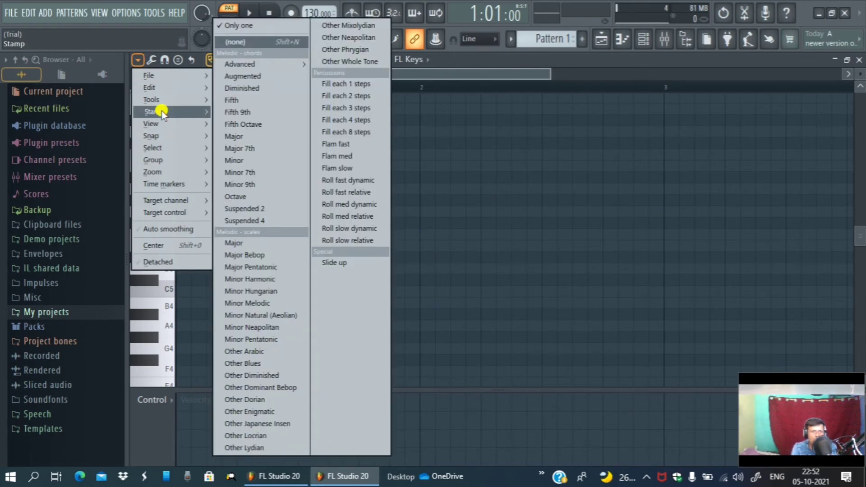
{"action": "left_click", "coordinate": [250, 137]}
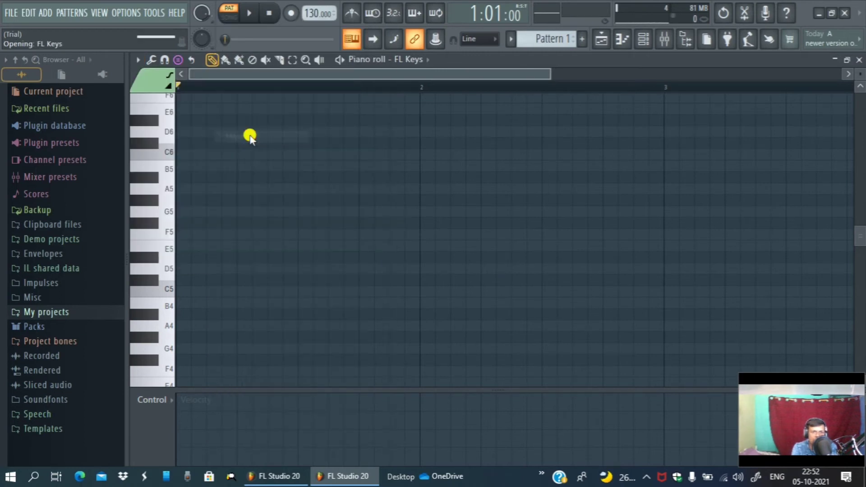
{"action": "left_click", "coordinate": [181, 288]}
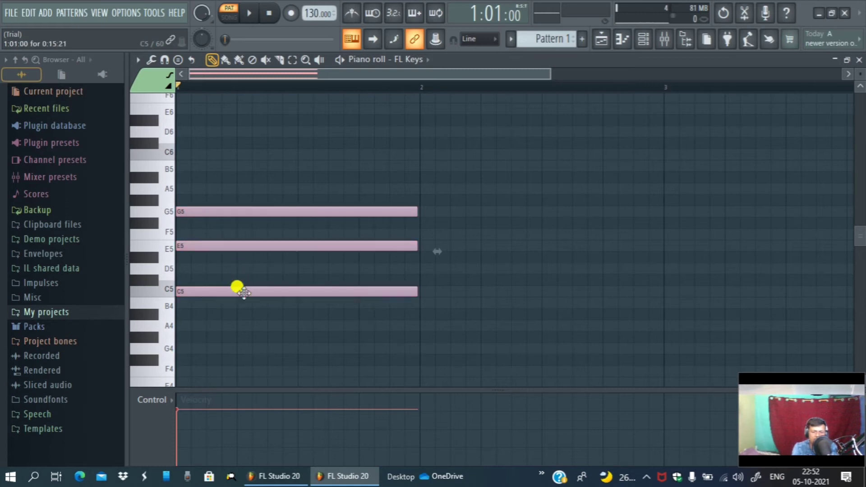
- Stamp a one-bar C# minor chord (C#5, E5, G#5) at the start of bar 2 with the Minor chord stamp
{"action": "left_click", "coordinate": [138, 59]}
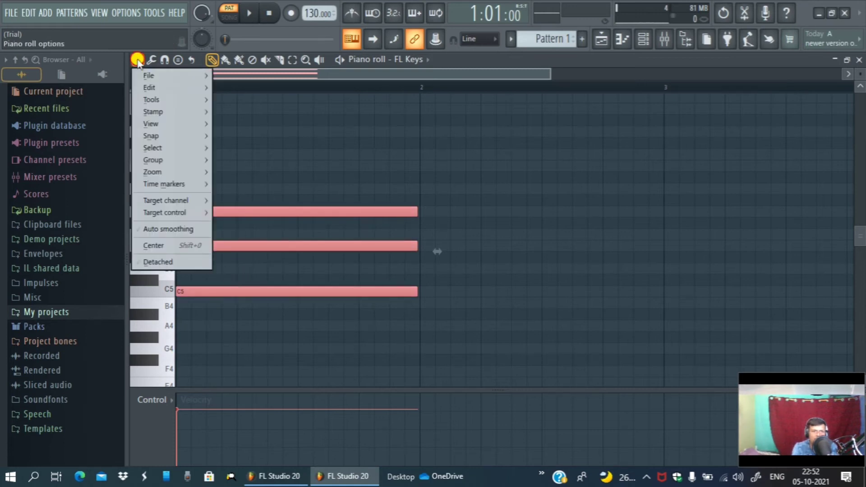
{"action": "mouse_move", "coordinate": [155, 125]}
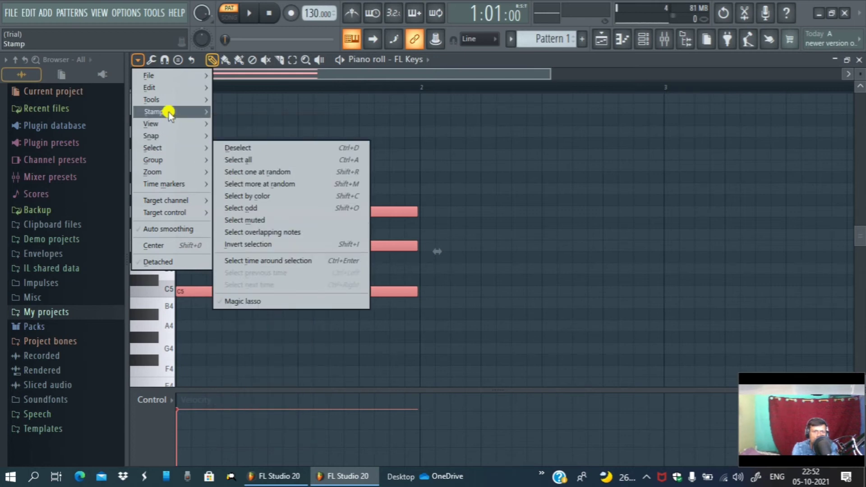
{"action": "mouse_move", "coordinate": [178, 112]}
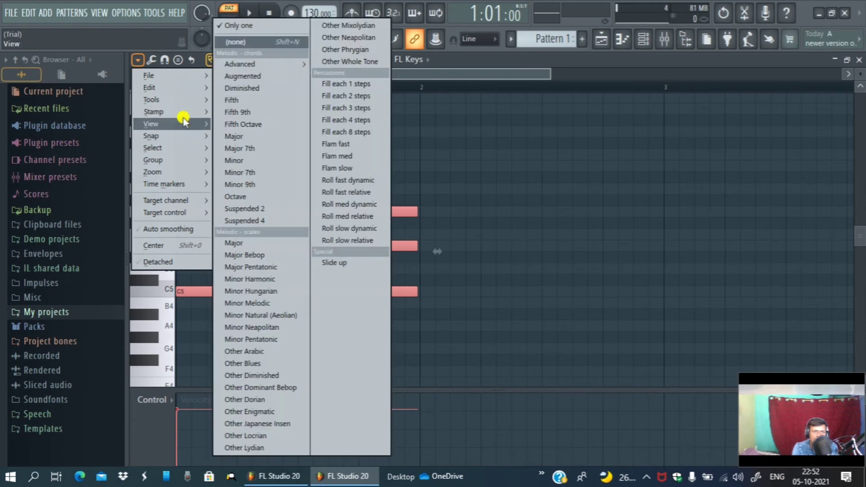
{"action": "left_click", "coordinate": [255, 161]}
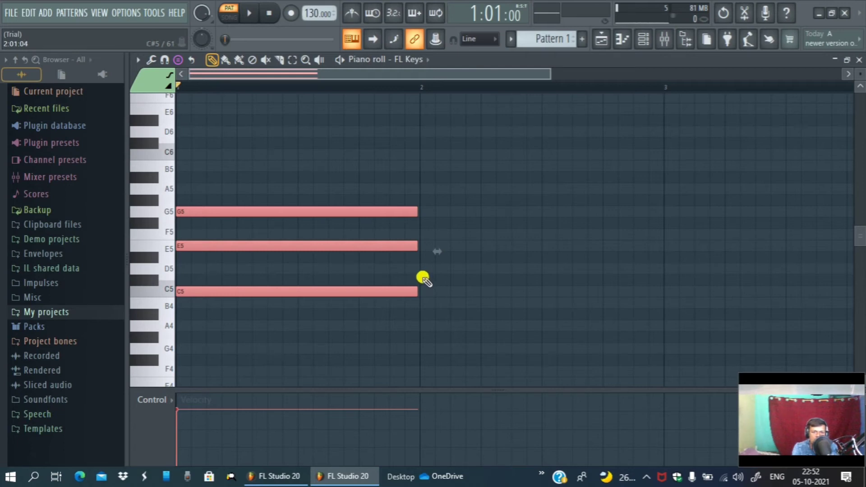
{"action": "left_click", "coordinate": [423, 278]}
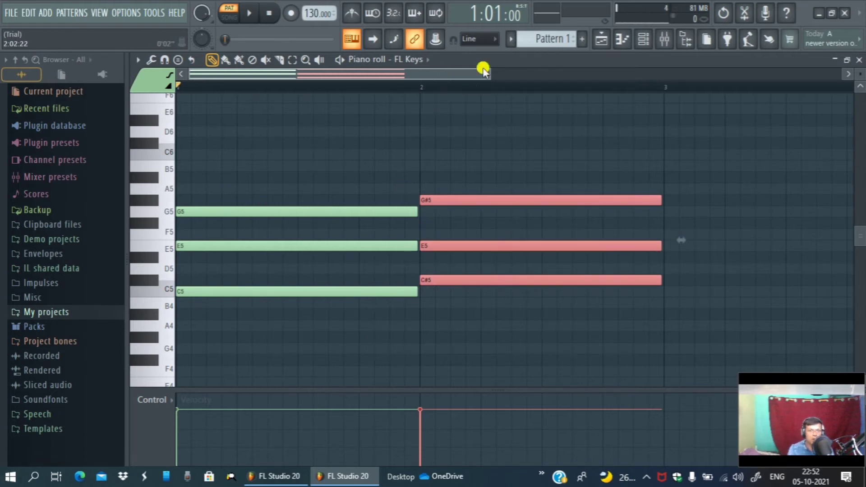
- Stamp a one-bar chord at the start of bar 3 with the Major chord stamp and shift it to D5, F#5 and A5
{"action": "left_click_drag", "start_coordinate": [482, 71], "coordinate": [704, 71]}
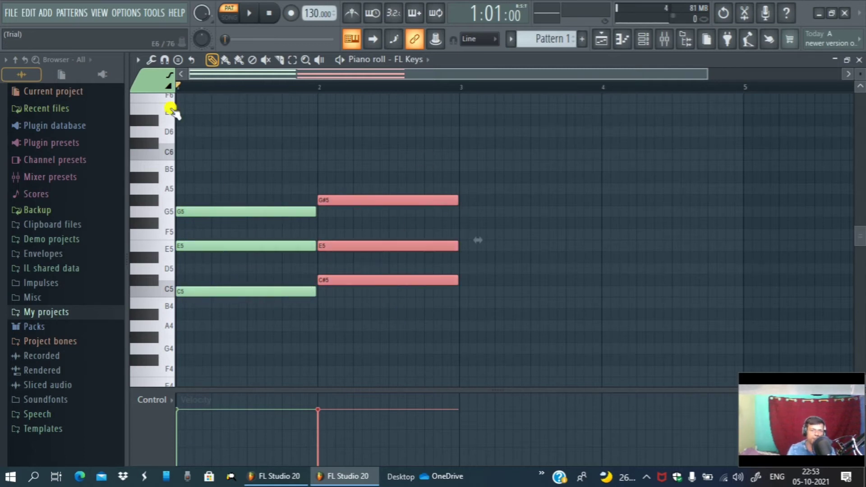
{"action": "left_click", "coordinate": [137, 59]}
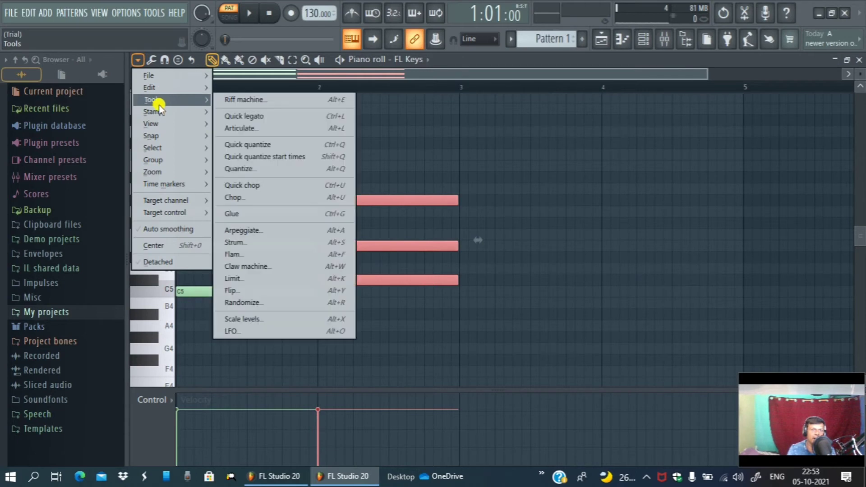
{"action": "mouse_move", "coordinate": [170, 114]}
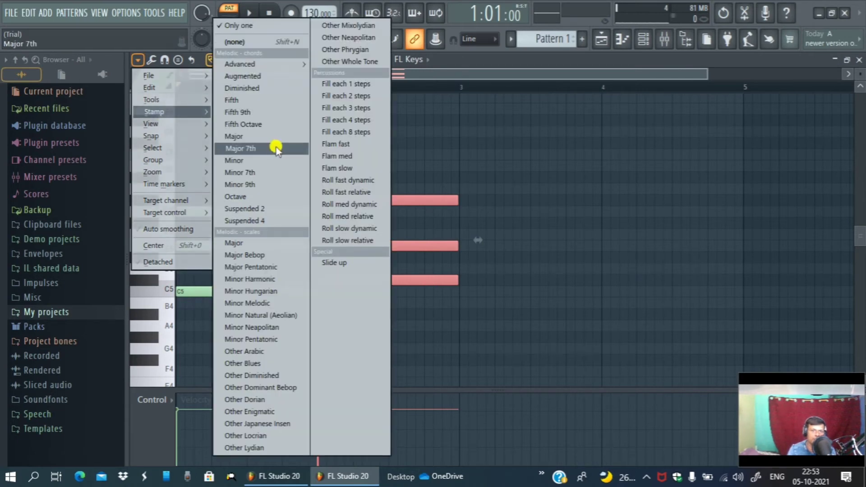
{"action": "left_click", "coordinate": [250, 138]}
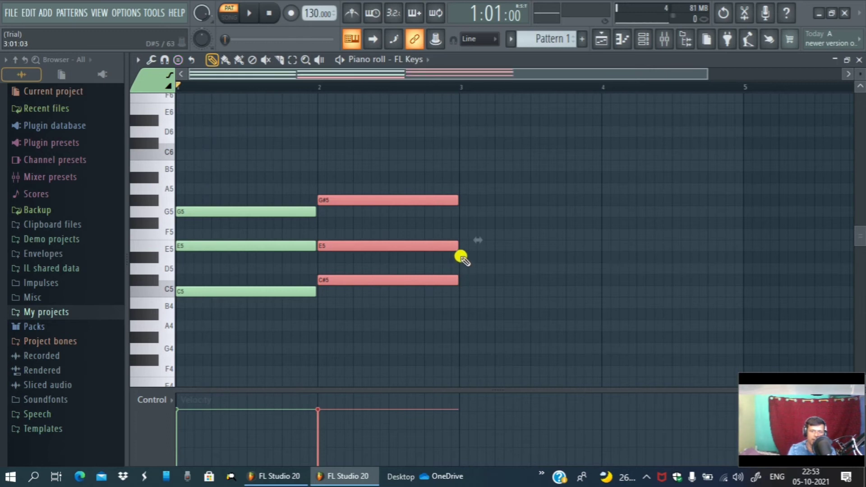
{"action": "left_click", "coordinate": [461, 256]}
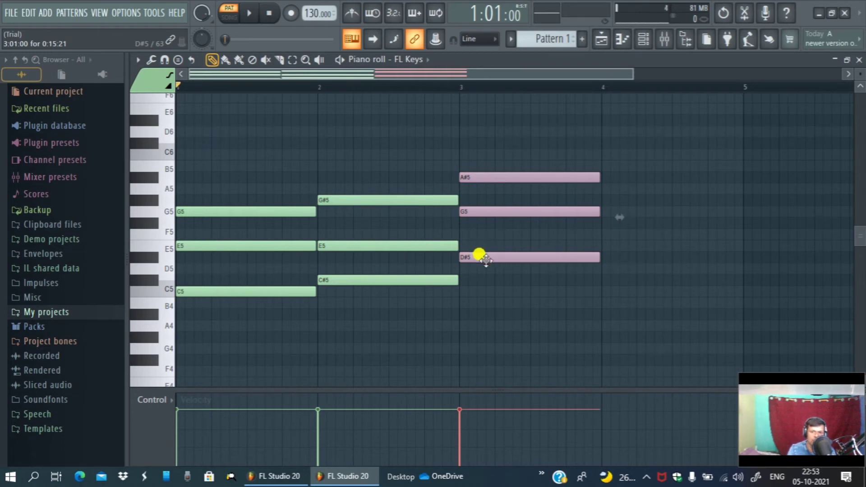
{"action": "left_click_drag", "start_coordinate": [490, 251], "coordinate": [489, 274]}
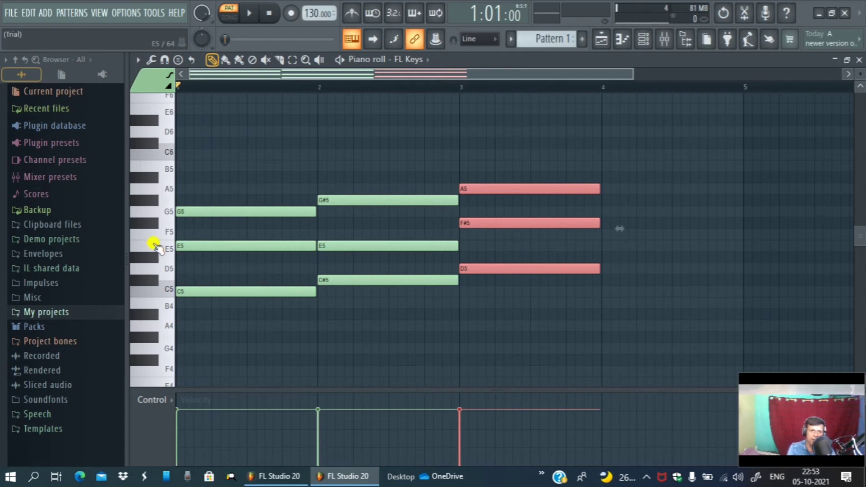
{"action": "key", "text": "ctrl+d"}
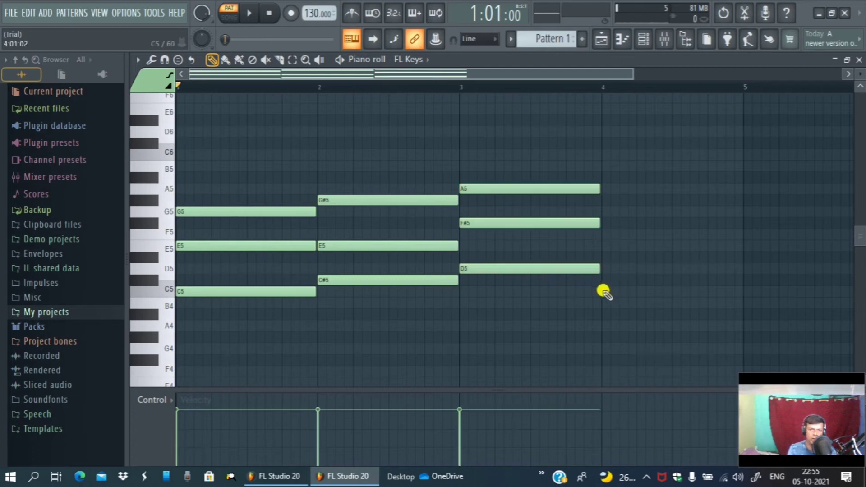
- Add one-bar notes C5, E5 and G5 at the start of bar 4
{"action": "left_click", "coordinate": [604, 291]}
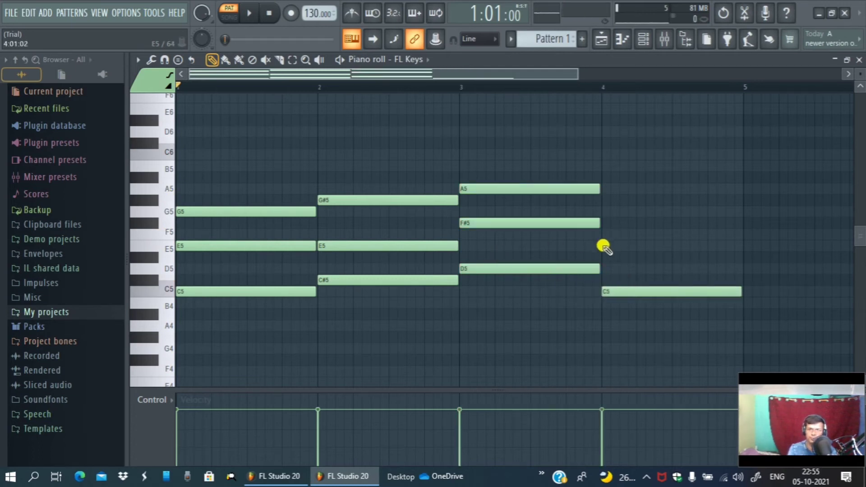
{"action": "left_click", "coordinate": [604, 246]}
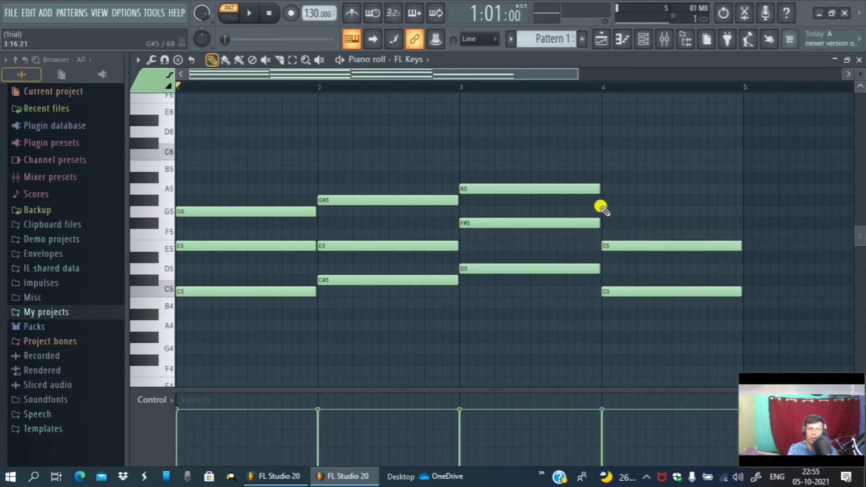
{"action": "left_click", "coordinate": [604, 211]}
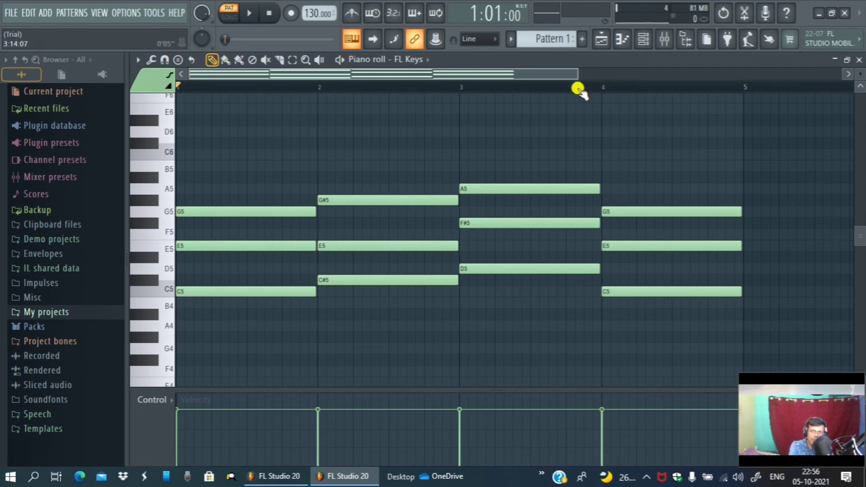
- Play back the four-bar chord progression in the piano roll, then pause it
{"action": "scroll", "coordinate": [578, 87], "scroll_direction": "down", "scroll_amount": 5}
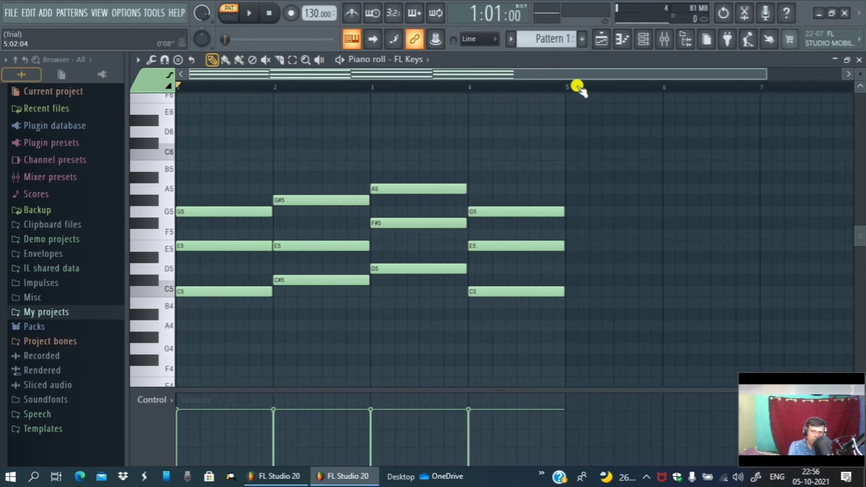
{"action": "left_click", "coordinate": [341, 60]}
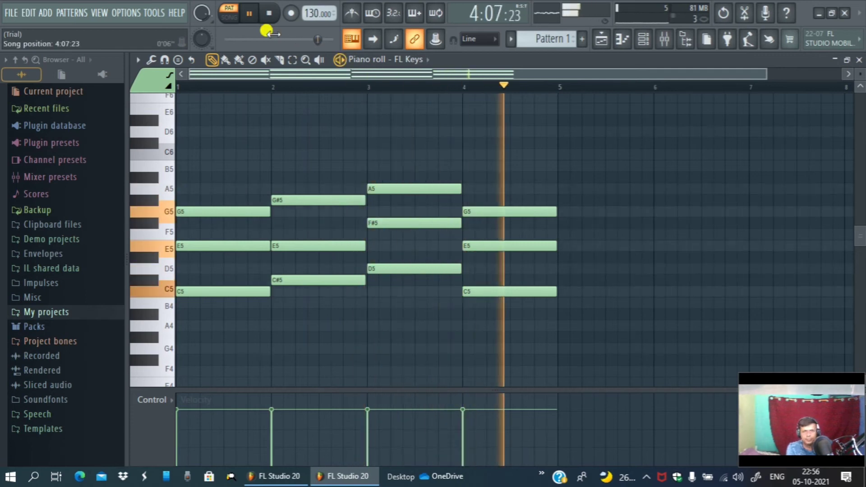
{"action": "left_click", "coordinate": [249, 13]}
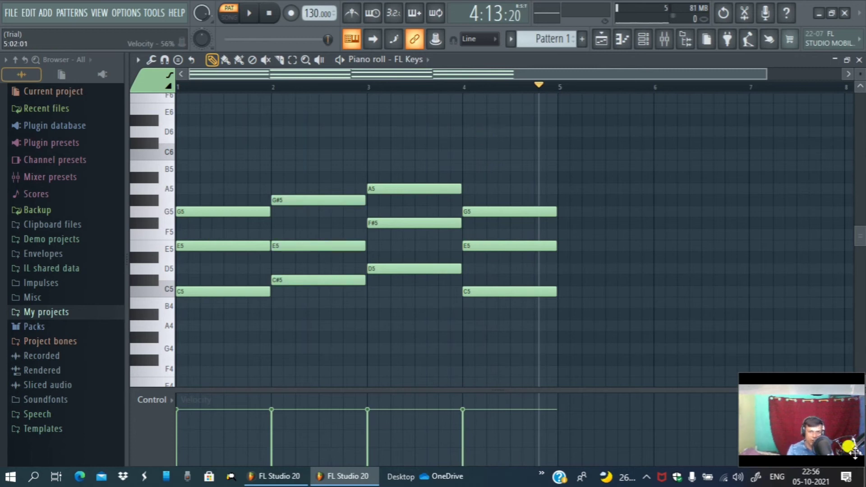
- Add a new empty pattern with its default name and open the playlist
{"action": "left_click", "coordinate": [584, 40]}
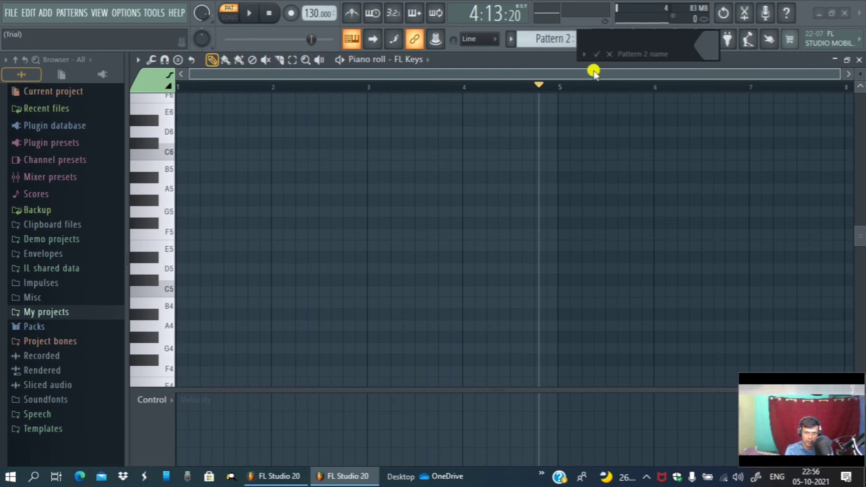
{"action": "left_click", "coordinate": [596, 56]}
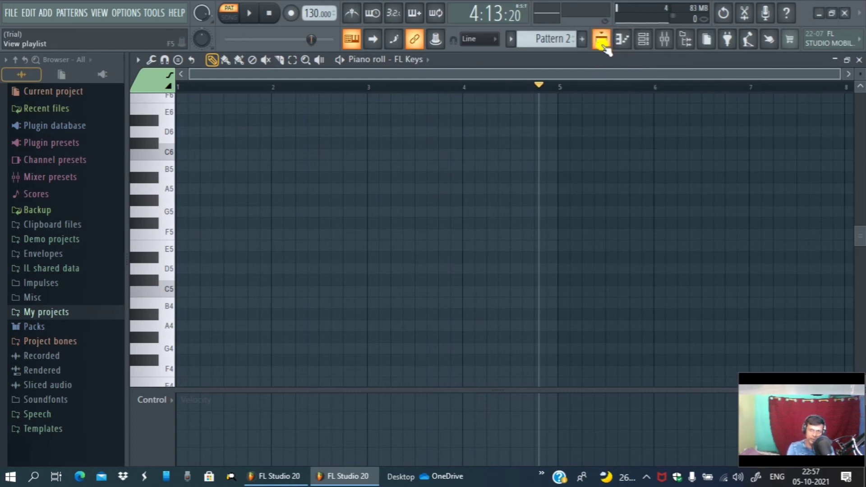
{"action": "left_click", "coordinate": [603, 43]}
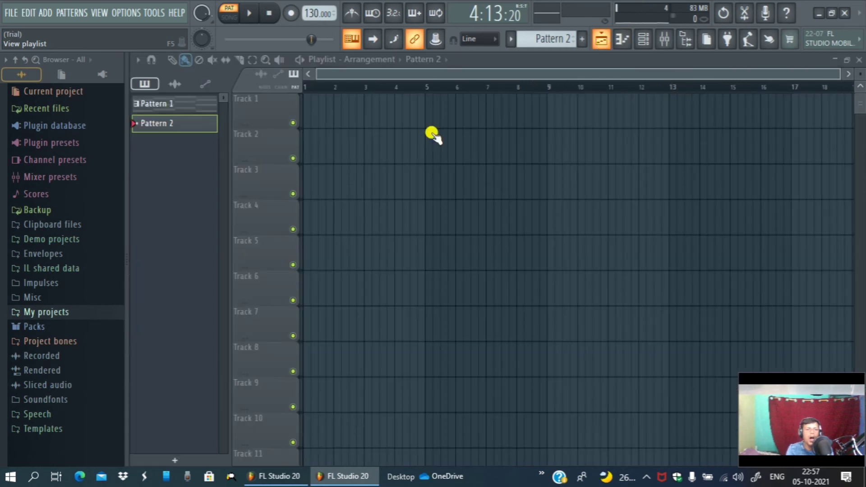
- Place Pattern 1 at the start of bar 1 on Track 1 of the playlist and play the arrangement
{"action": "left_click_drag", "start_coordinate": [167, 108], "coordinate": [387, 116]}
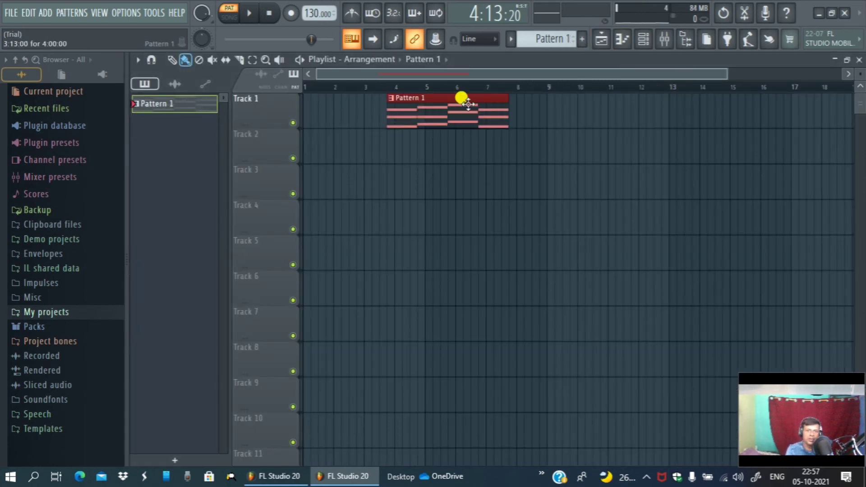
{"action": "left_click_drag", "start_coordinate": [468, 104], "coordinate": [361, 106]}
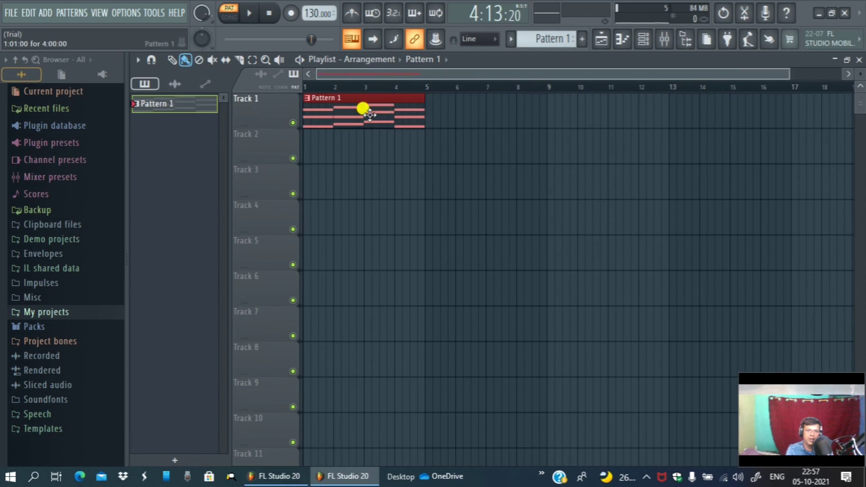
{"action": "left_click", "coordinate": [299, 60]}
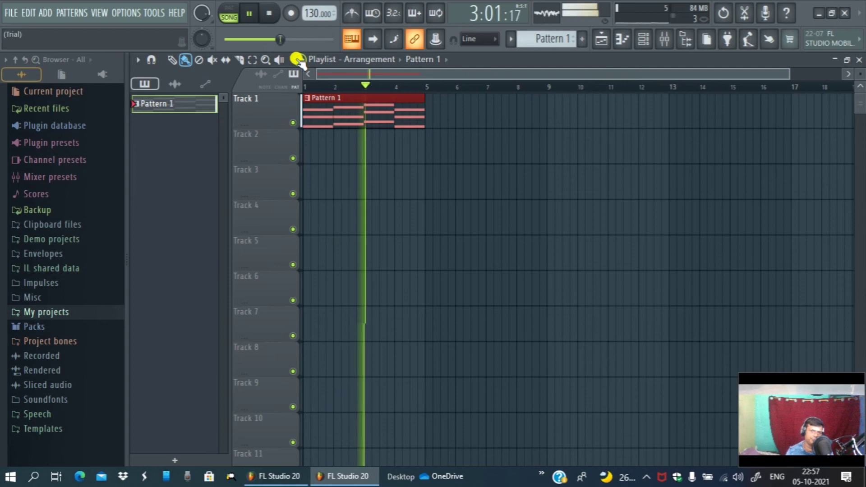
{"action": "left_click", "coordinate": [247, 17]}
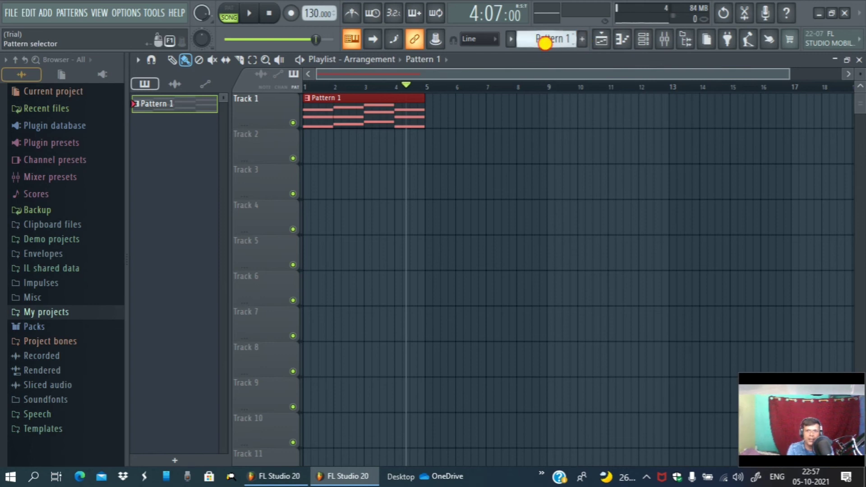
- Replace the FL Keys channel's instrument with FLEX and load the 12-String Guitar preset from the list of all packs
{"action": "left_click", "coordinate": [644, 39]}
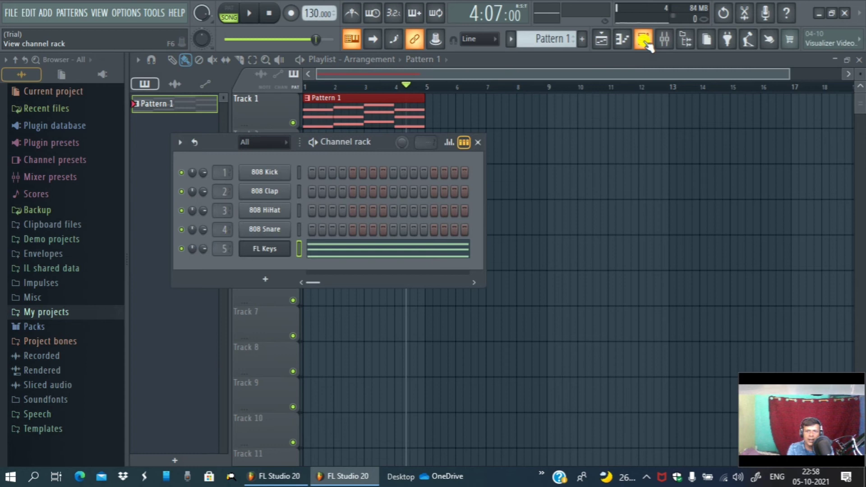
{"action": "right_click", "coordinate": [273, 249]}
{"action": "mouse_move", "coordinate": [336, 348]}
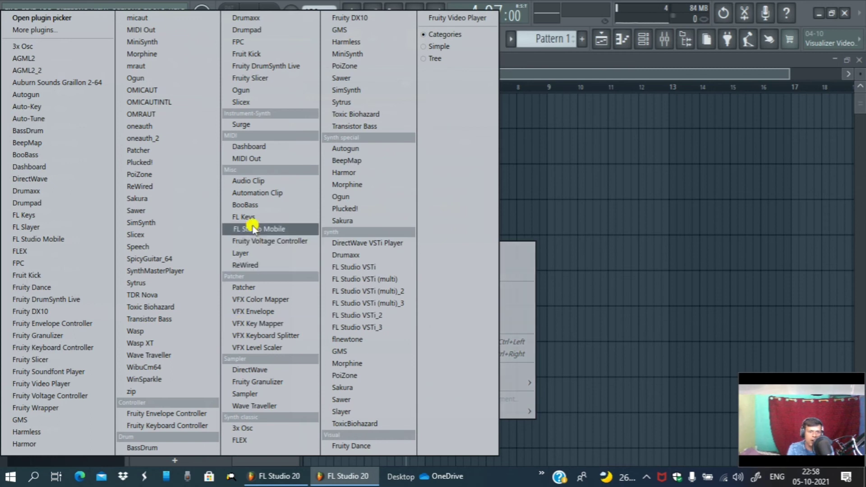
{"action": "left_click", "coordinate": [48, 251]}
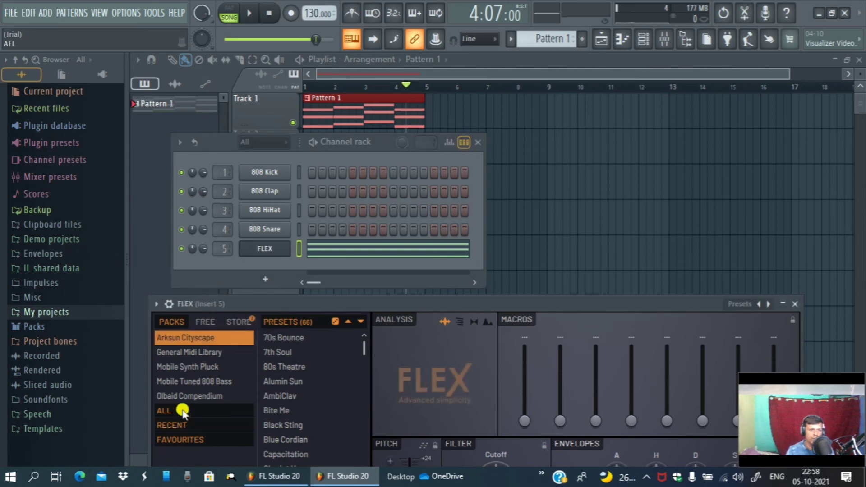
{"action": "left_click", "coordinate": [183, 412]}
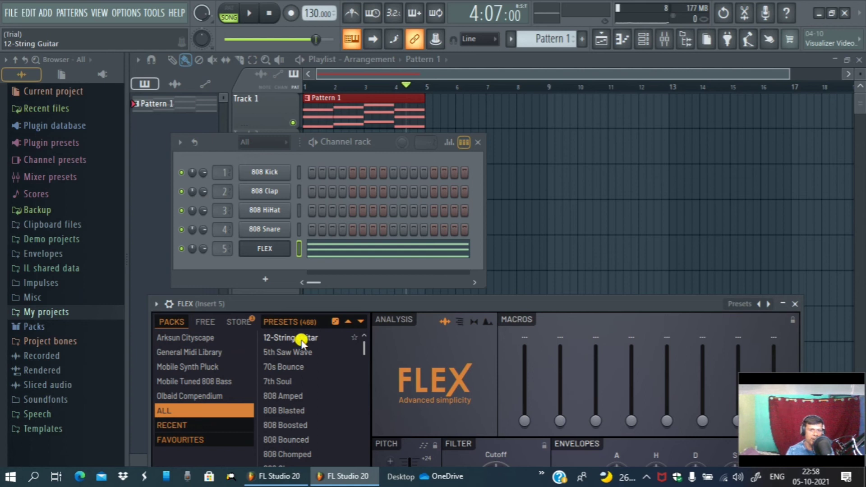
{"action": "left_click", "coordinate": [299, 338]}
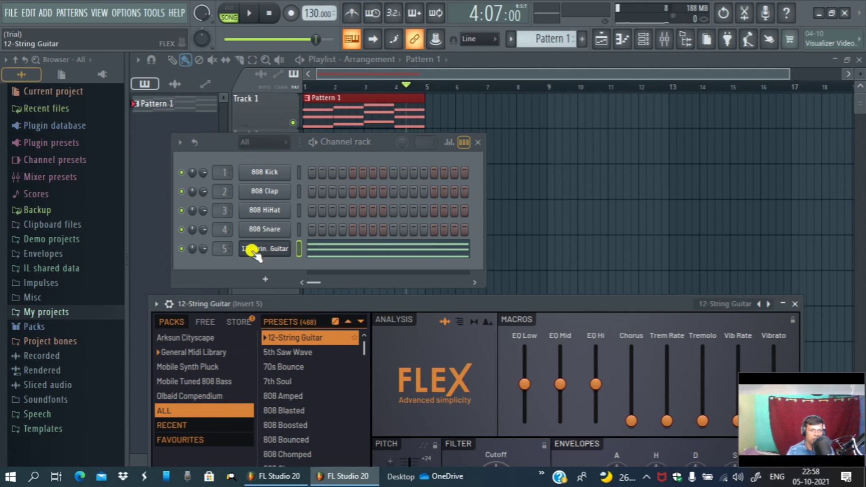
- Play Pattern 1 with the 12-String Guitar sound, then pause it
{"action": "left_click", "coordinate": [314, 142]}
{"action": "left_click", "coordinate": [315, 143]}
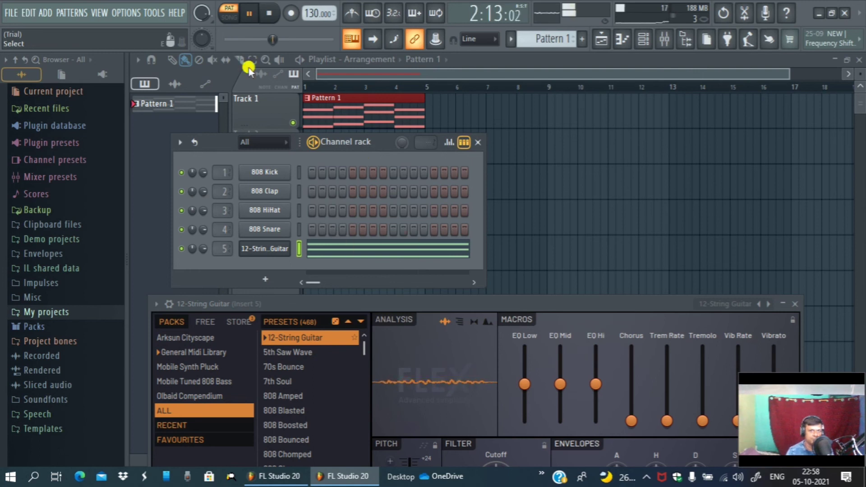
{"action": "left_click", "coordinate": [249, 13]}
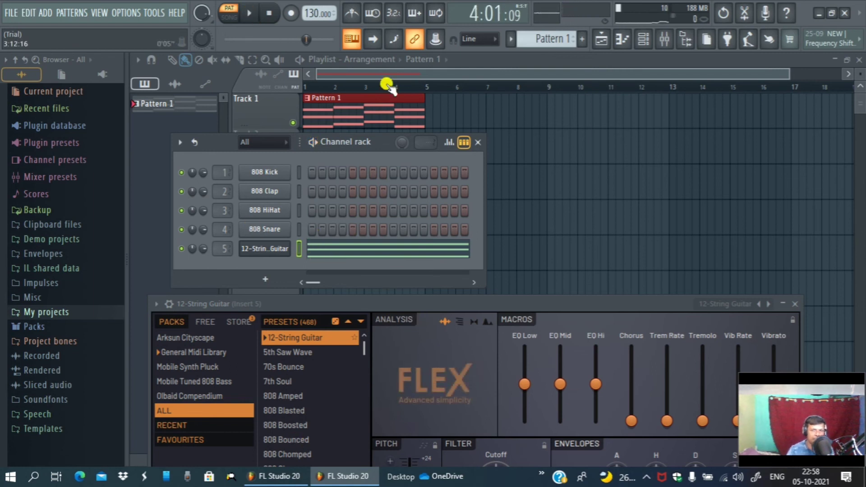
- Switch playback to song mode with the song position at the start of the playlist
{"action": "left_click", "coordinate": [418, 85]}
{"action": "key", "text": "l"}
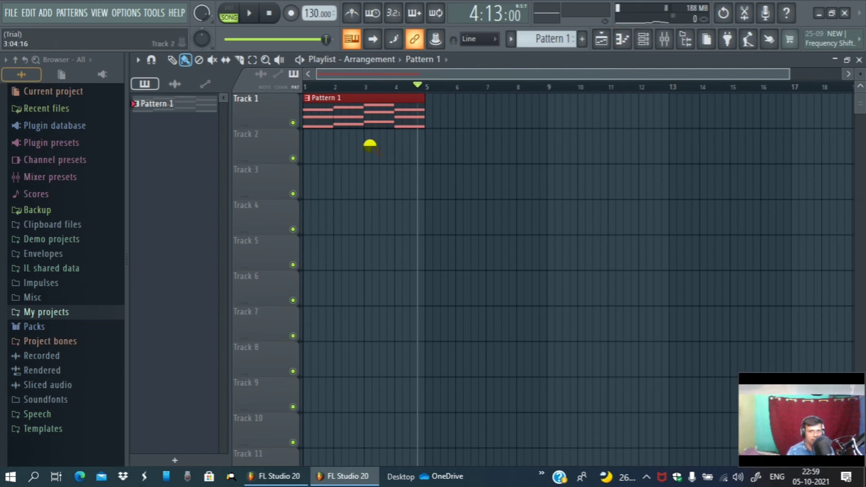
{"action": "left_click", "coordinate": [426, 86]}
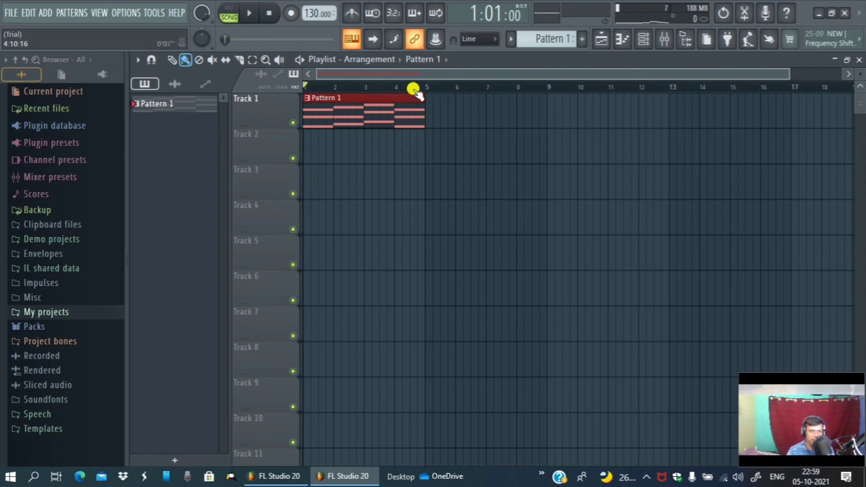
- Move the Pattern 1 clip on Track 1 to bar 5 and duplicate it at bar 9
{"action": "left_click_drag", "start_coordinate": [345, 98], "coordinate": [499, 109]}
{"action": "key", "text": "ctrl+b"}
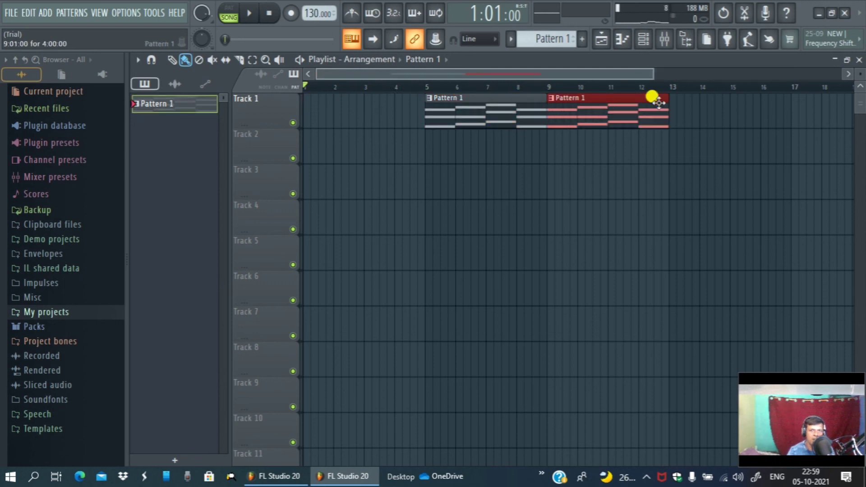
- Move the two Pattern 1 clips on Track 1 to bars 1 and 5, and place a third Pattern 1 clip at bar 9
{"action": "left_click", "coordinate": [307, 112]}
{"action": "left_click_drag", "start_coordinate": [466, 102], "coordinate": [348, 111]}
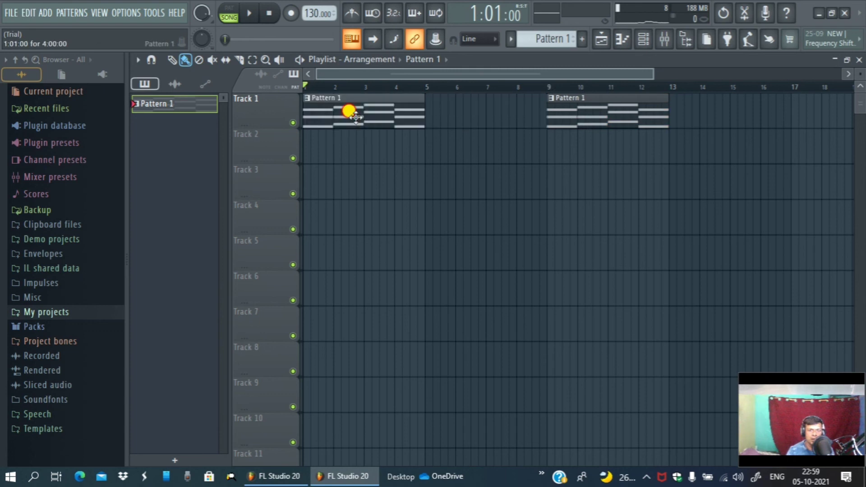
{"action": "left_click_drag", "start_coordinate": [592, 118], "coordinate": [466, 116]}
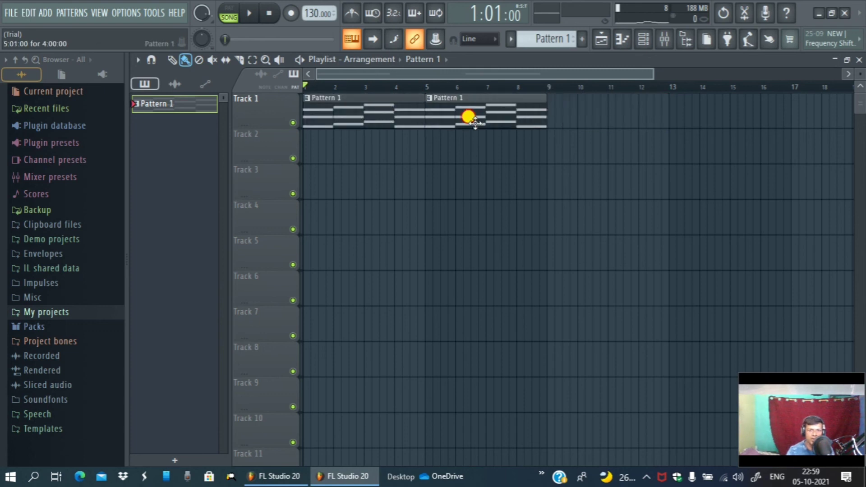
{"action": "left_click", "coordinate": [547, 117]}
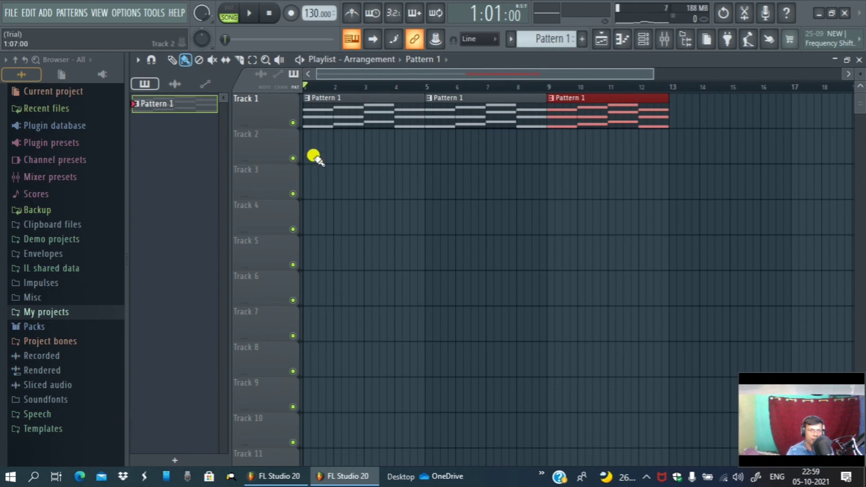
{"action": "mouse_move", "coordinate": [334, 483]}
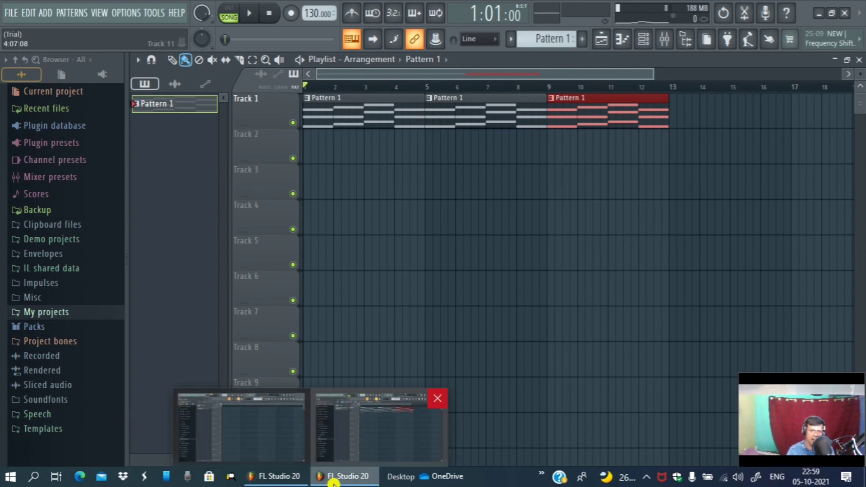
{"action": "left_click", "coordinate": [438, 401]}
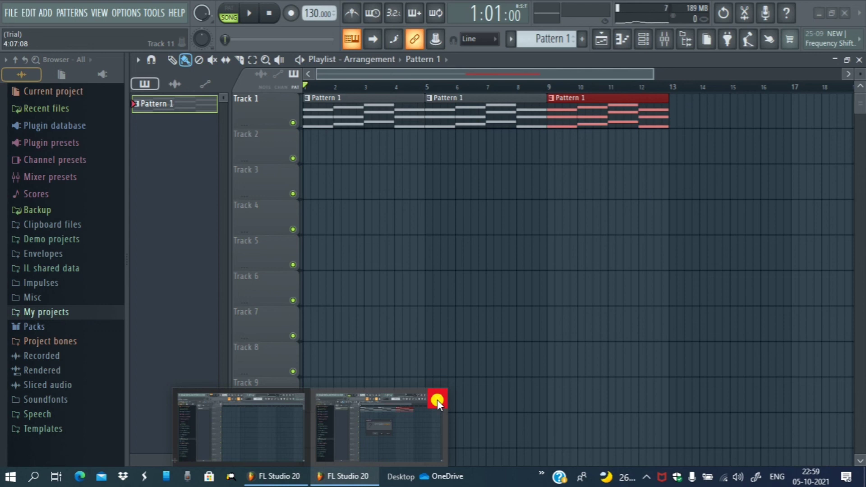
{"action": "left_click", "coordinate": [438, 400]}
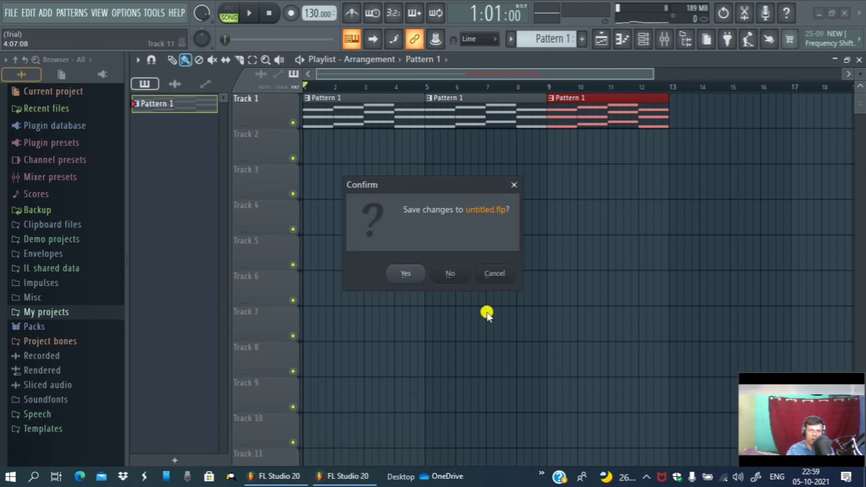
{"action": "left_click", "coordinate": [450, 273]}
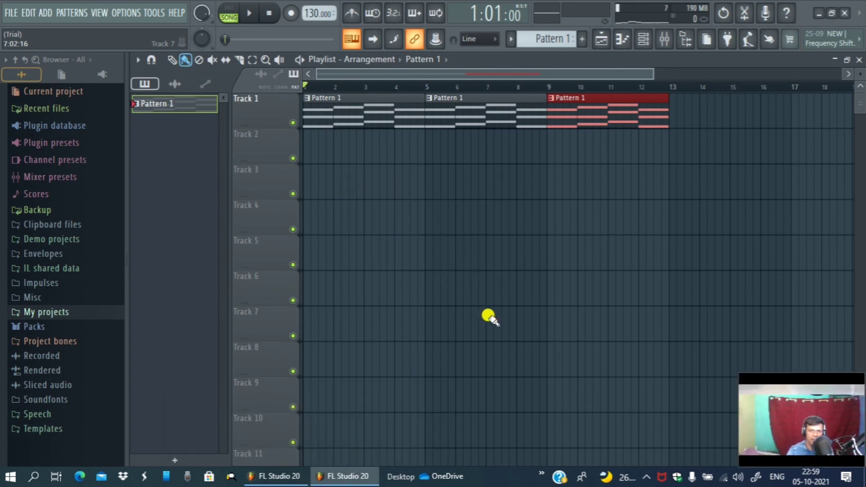